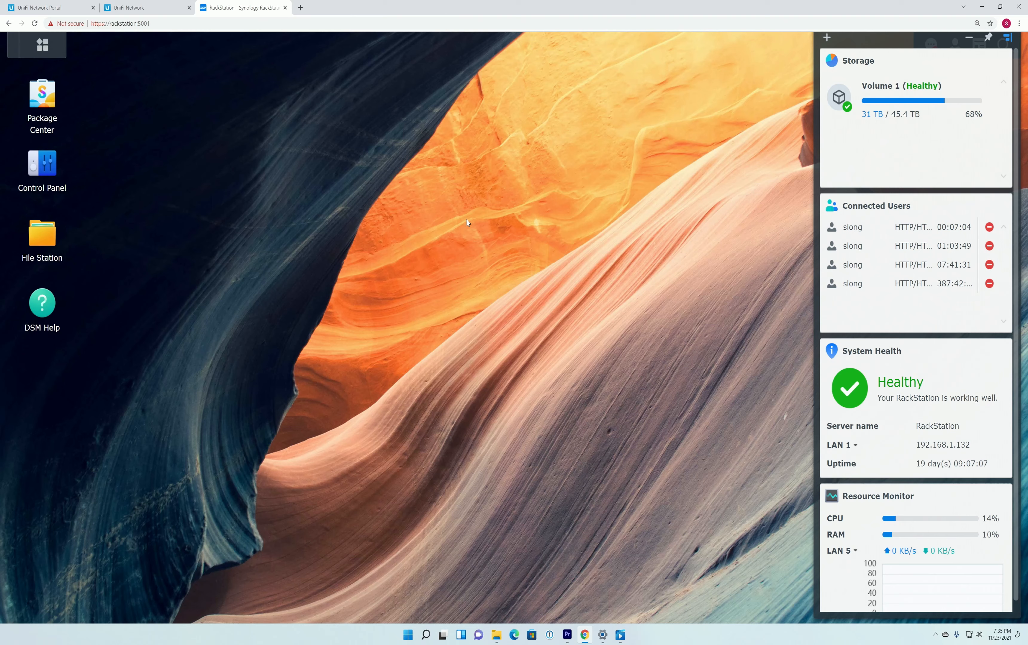
- Switch to UniFi Network, open the US-24-250W switch's details, and review ports 9 and 10 and its overview
{"action": "left_click", "coordinate": [150, 9]}
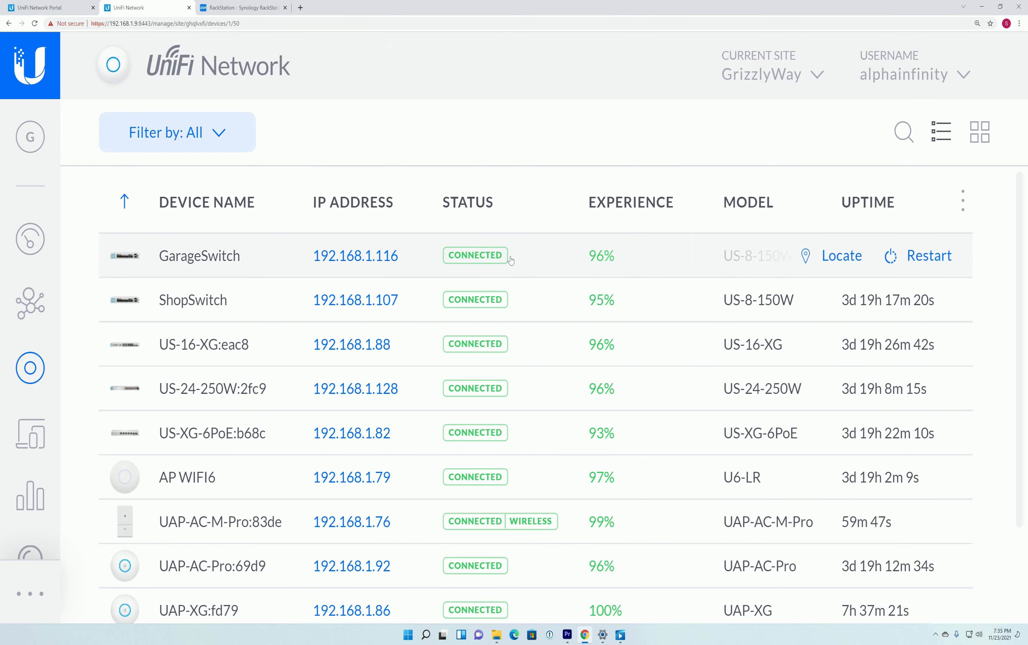
{"action": "left_click", "coordinate": [445, 410]}
{"action": "mouse_move", "coordinate": [711, 290]}
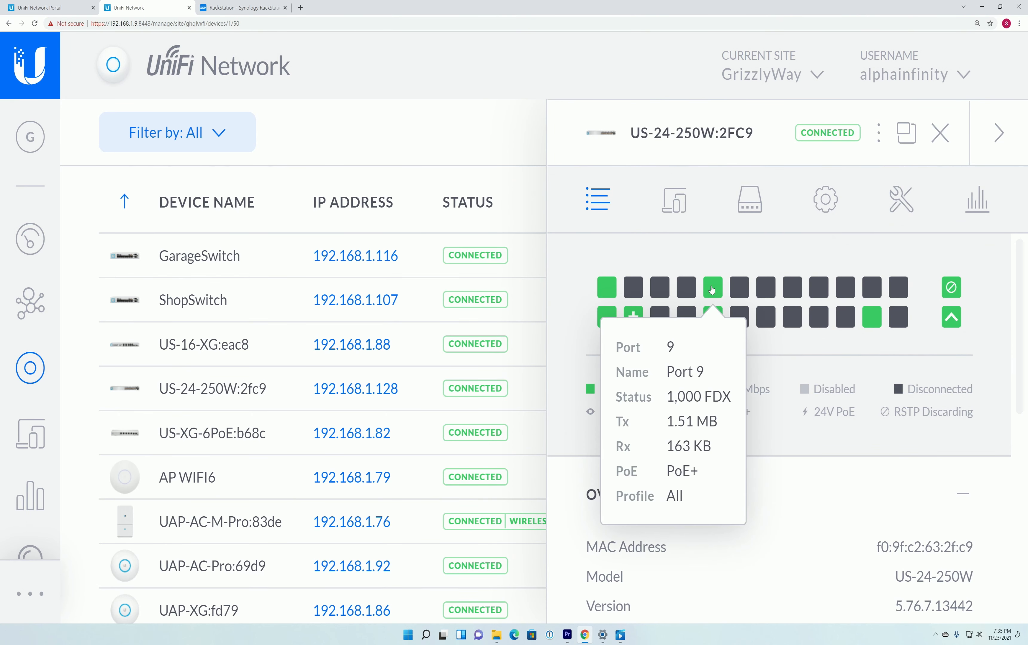
{"action": "mouse_move", "coordinate": [712, 318]}
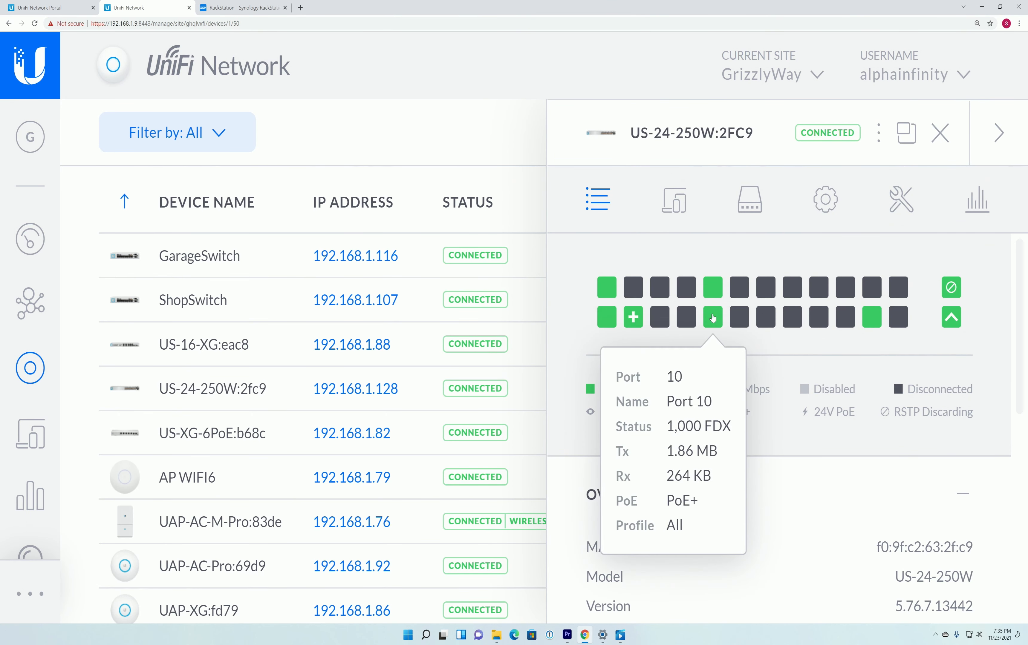
{"action": "scroll", "coordinate": [791, 416], "scroll_direction": "down", "scroll_amount": 8}
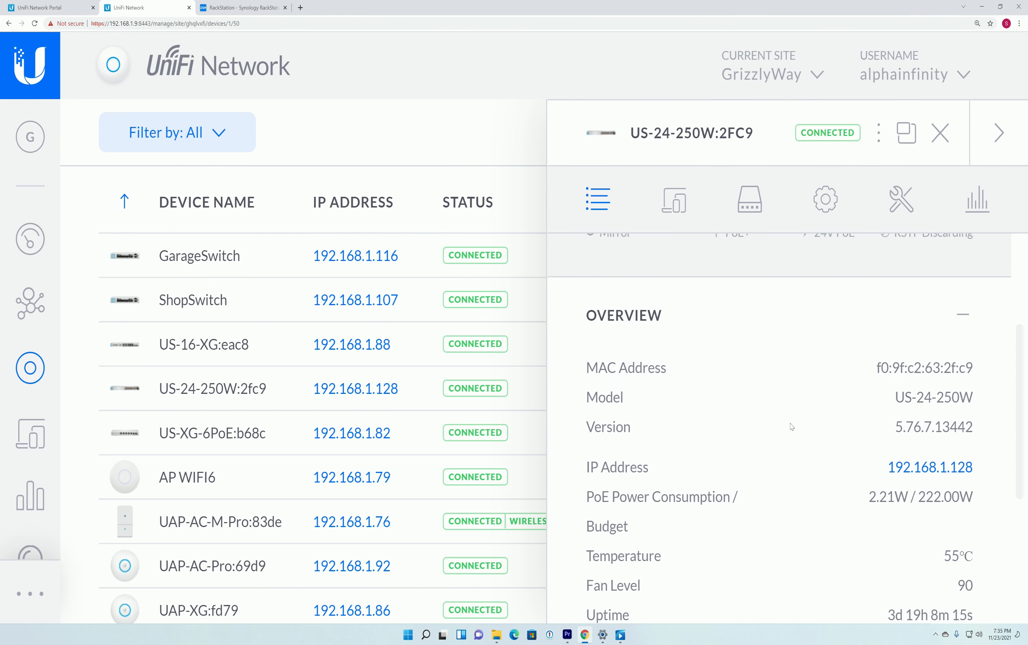
{"action": "scroll", "coordinate": [792, 427], "scroll_direction": "down", "scroll_amount": 2}
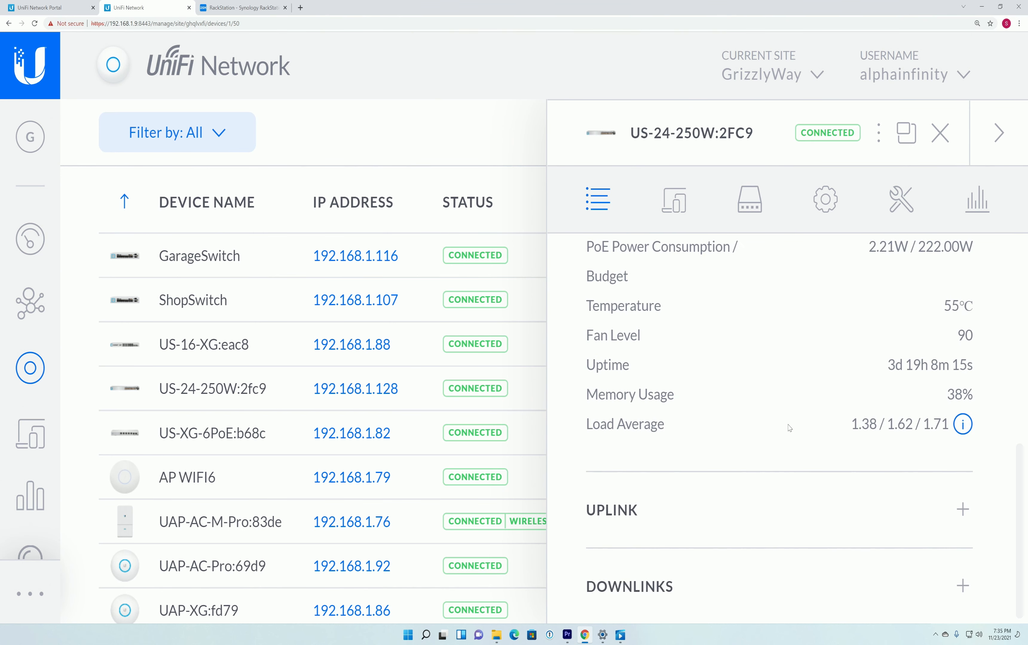
{"action": "scroll", "coordinate": [801, 437], "scroll_direction": "up", "scroll_amount": 10}
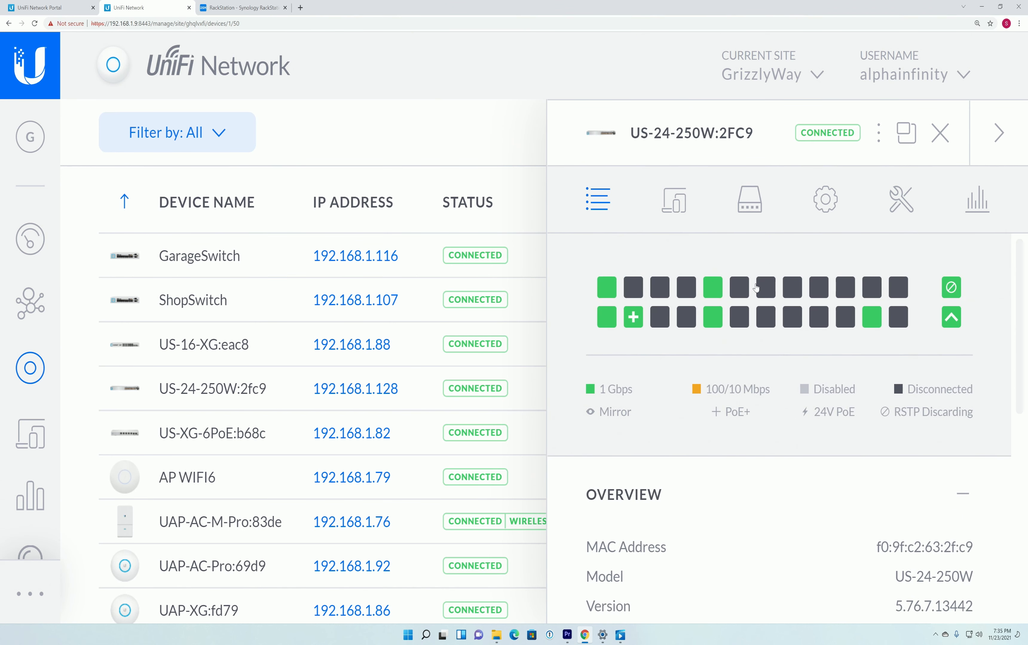
- Select ports 9 and 10 in the US-24-250W switch's port list and open them for editing
{"action": "left_click", "coordinate": [753, 212]}
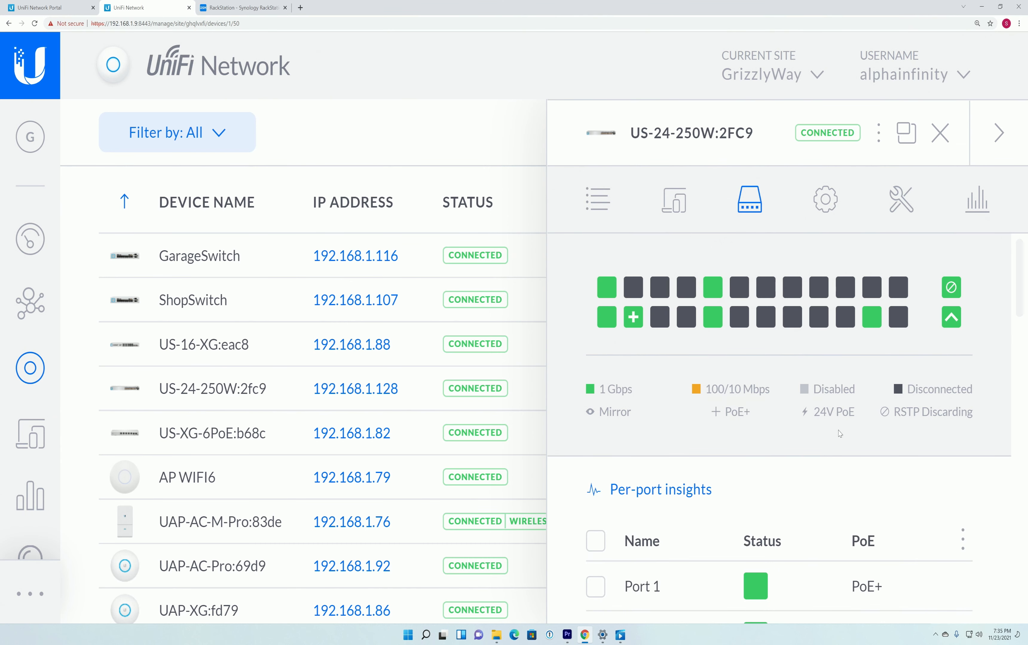
{"action": "scroll", "coordinate": [839, 429], "scroll_direction": "down", "scroll_amount": 5}
{"action": "scroll", "coordinate": [869, 430], "scroll_direction": "down", "scroll_amount": 9}
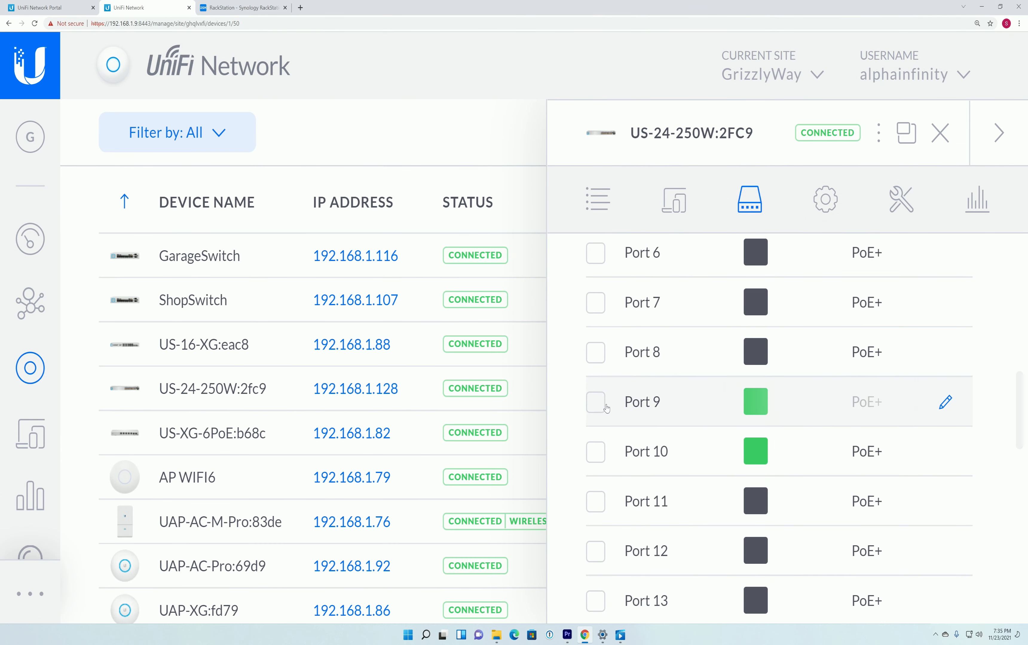
{"action": "left_click", "coordinate": [596, 403]}
{"action": "left_click", "coordinate": [597, 453]}
{"action": "left_click", "coordinate": [945, 404]}
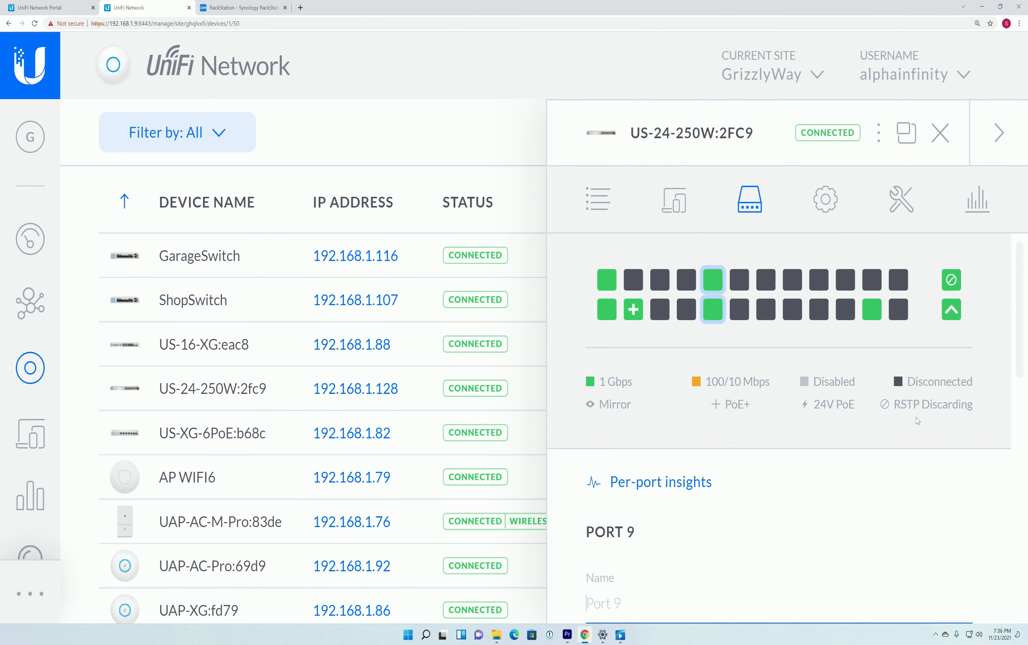
- Set the operation in the port's profile overrides to Aggregate, with aggregate ports 9 to 10
{"action": "scroll", "coordinate": [866, 440], "scroll_direction": "down", "scroll_amount": 5}
{"action": "scroll", "coordinate": [842, 422], "scroll_direction": "down", "scroll_amount": 3}
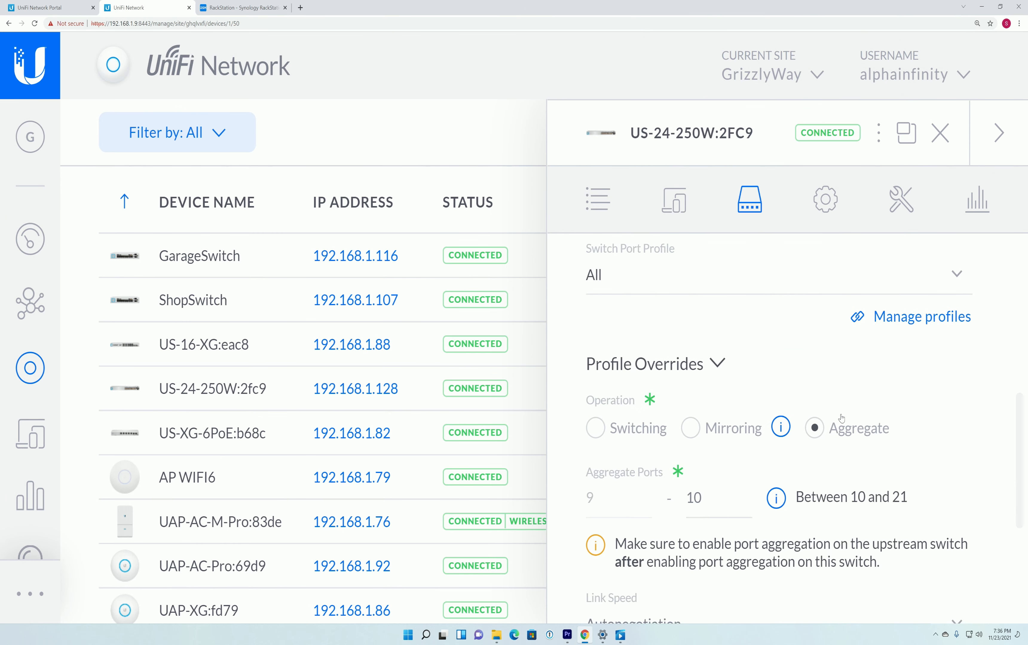
{"action": "left_click", "coordinate": [708, 366]}
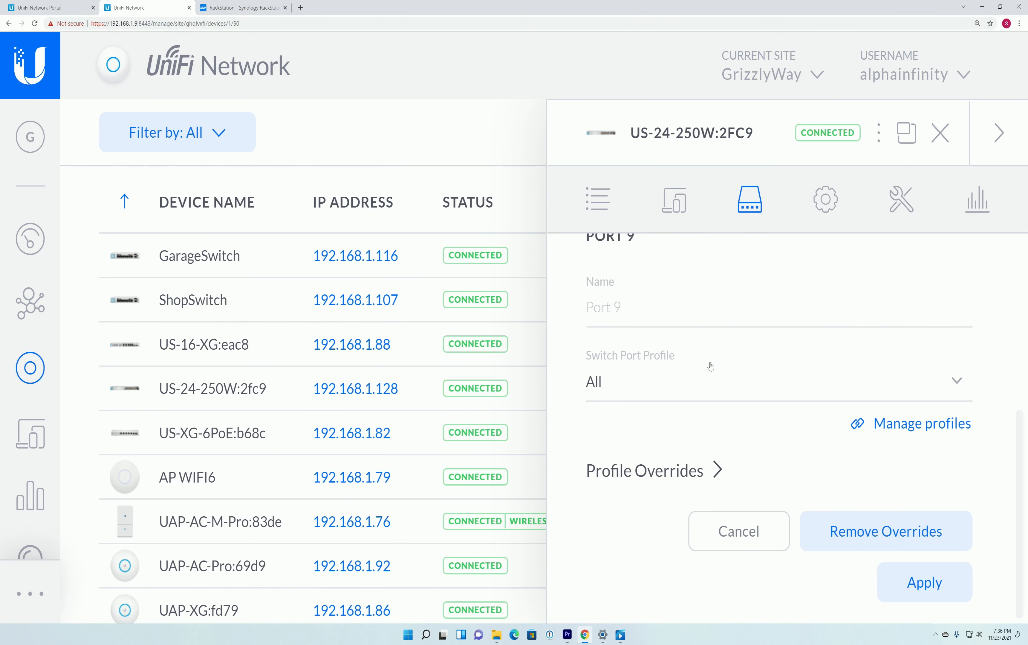
{"action": "left_click", "coordinate": [716, 470]}
{"action": "mouse_move", "coordinate": [782, 429]}
{"action": "left_click", "coordinate": [815, 429]}
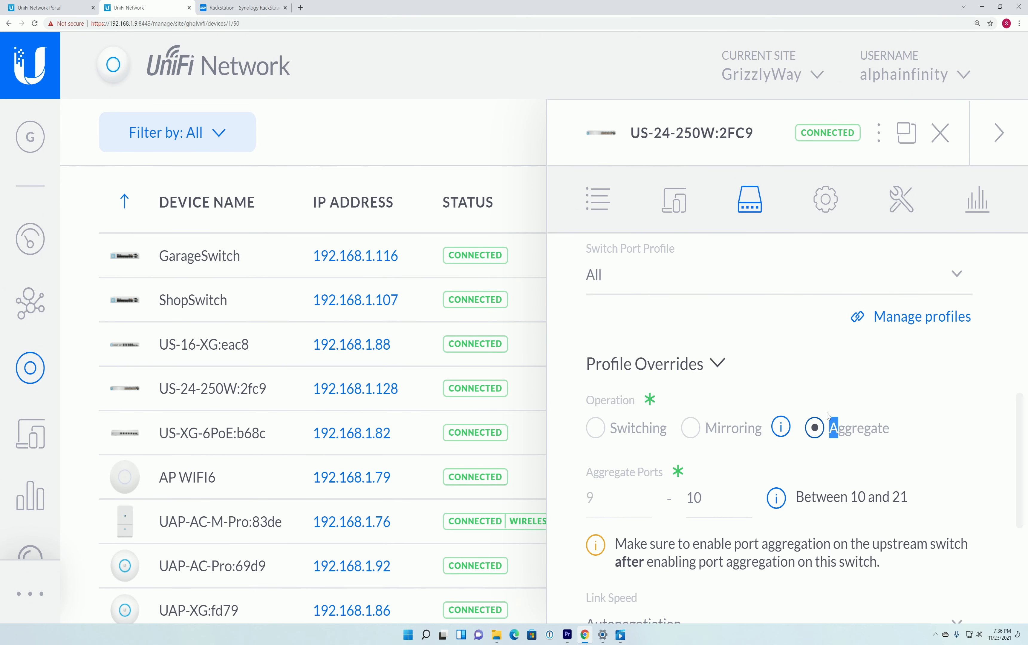
{"action": "scroll", "coordinate": [637, 415], "scroll_direction": "down", "scroll_amount": 2}
{"action": "left_click", "coordinate": [637, 415]}
{"action": "left_click", "coordinate": [694, 411]}
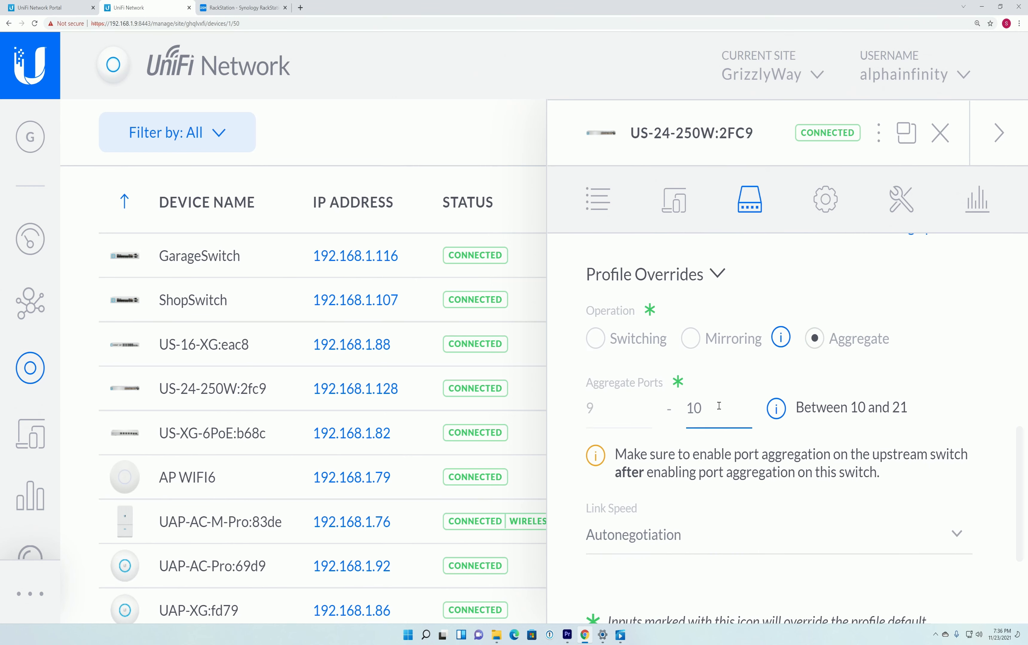
{"action": "left_click", "coordinate": [596, 339]}
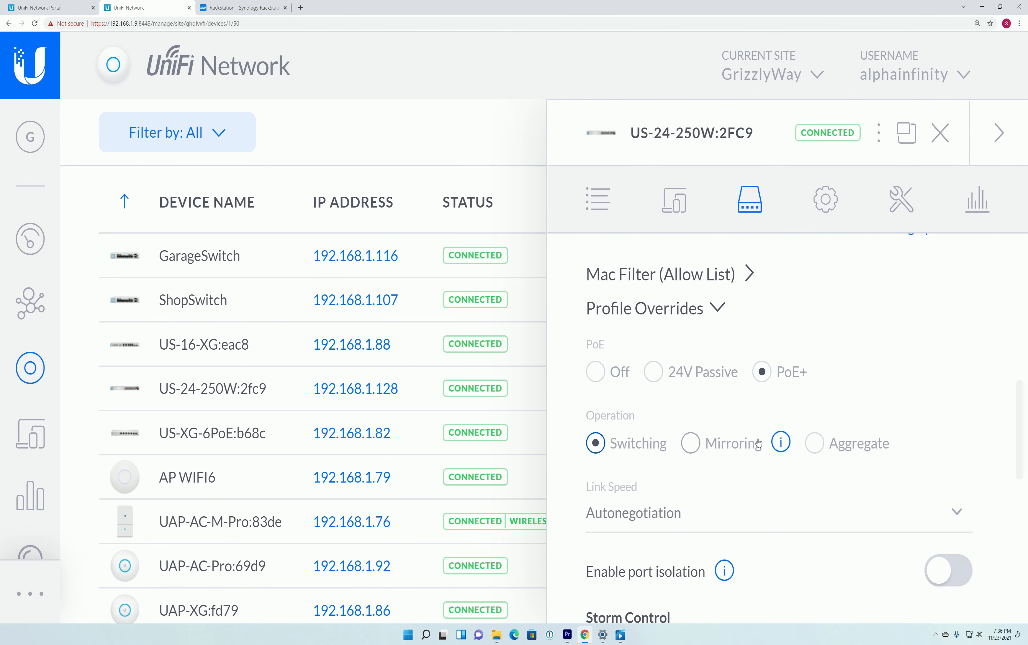
{"action": "left_click", "coordinate": [814, 444]}
{"action": "left_click", "coordinate": [718, 411]}
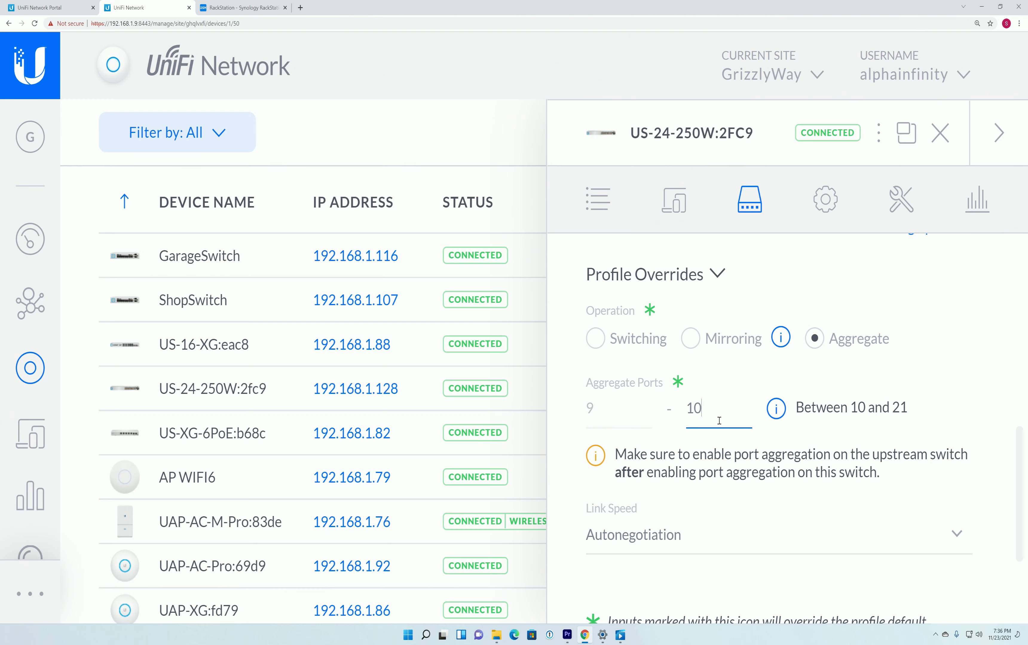
- Keep the link speed on Autonegotiation and apply the port aggregation settings to the switch
{"action": "left_click", "coordinate": [662, 539]}
{"action": "left_click", "coordinate": [663, 540]}
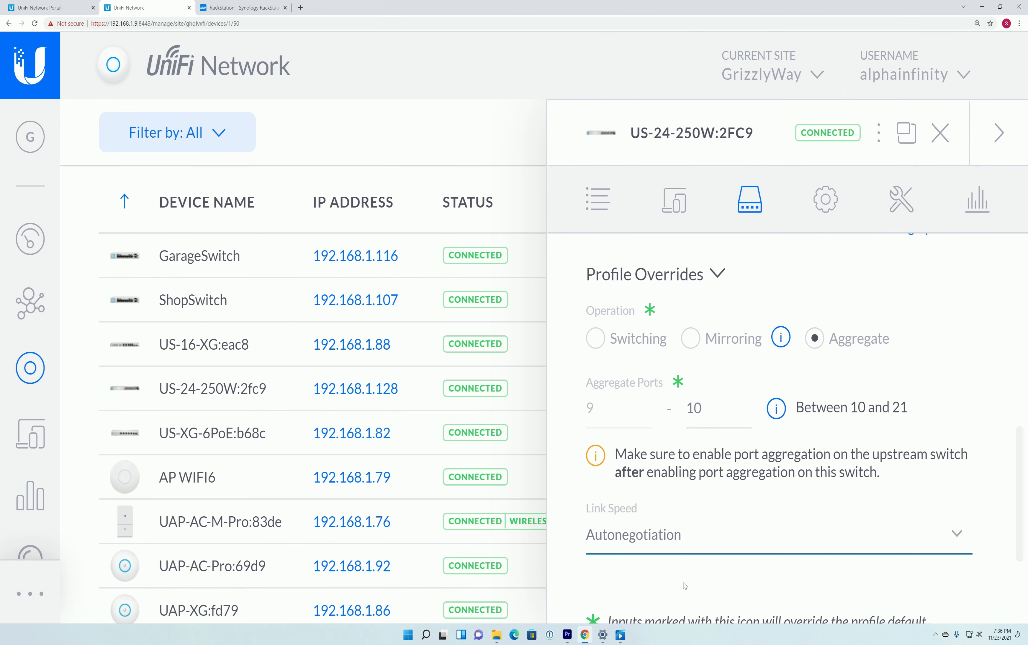
{"action": "scroll", "coordinate": [684, 546], "scroll_direction": "down", "scroll_amount": 5}
{"action": "left_click", "coordinate": [630, 567]}
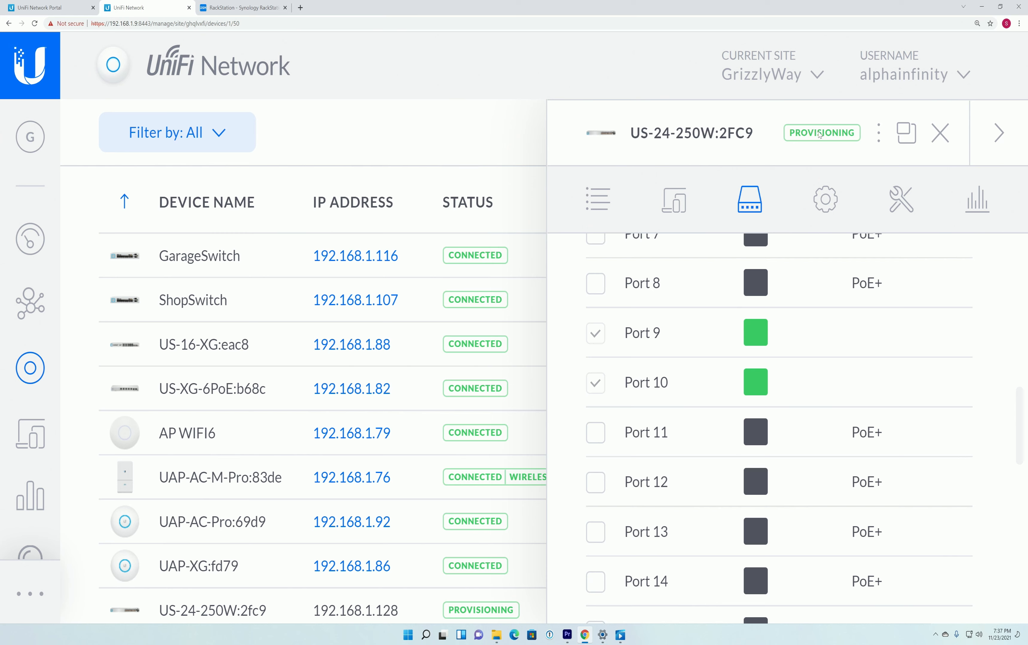
- Switch to Synology DSM and open the list of network interfaces in Control Panel's network settings
{"action": "left_click", "coordinate": [265, 5]}
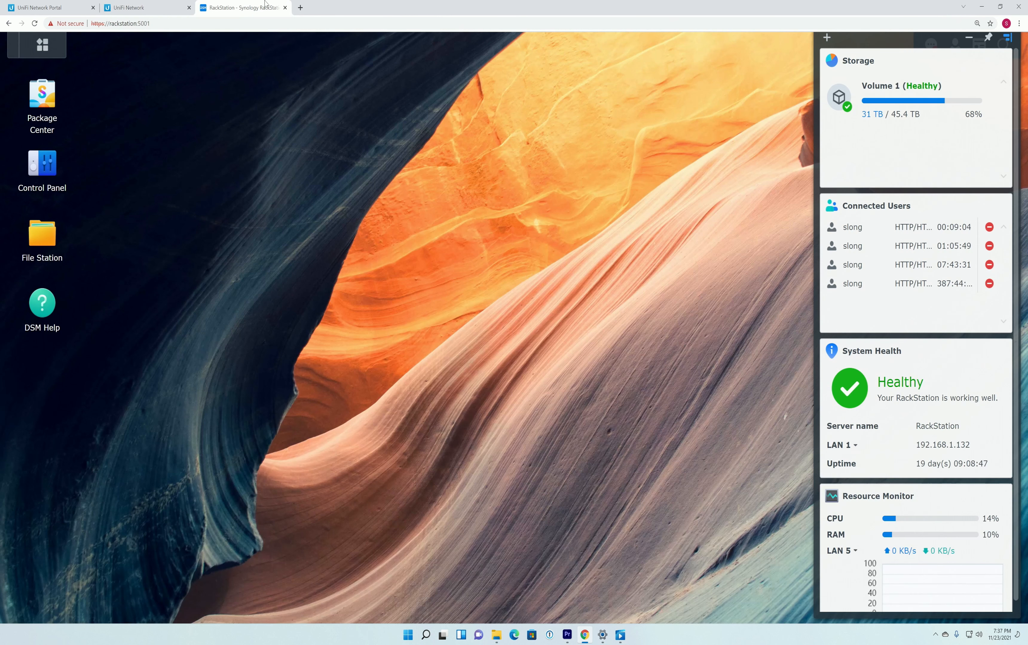
{"action": "left_click", "coordinate": [45, 165]}
{"action": "left_click", "coordinate": [184, 305]}
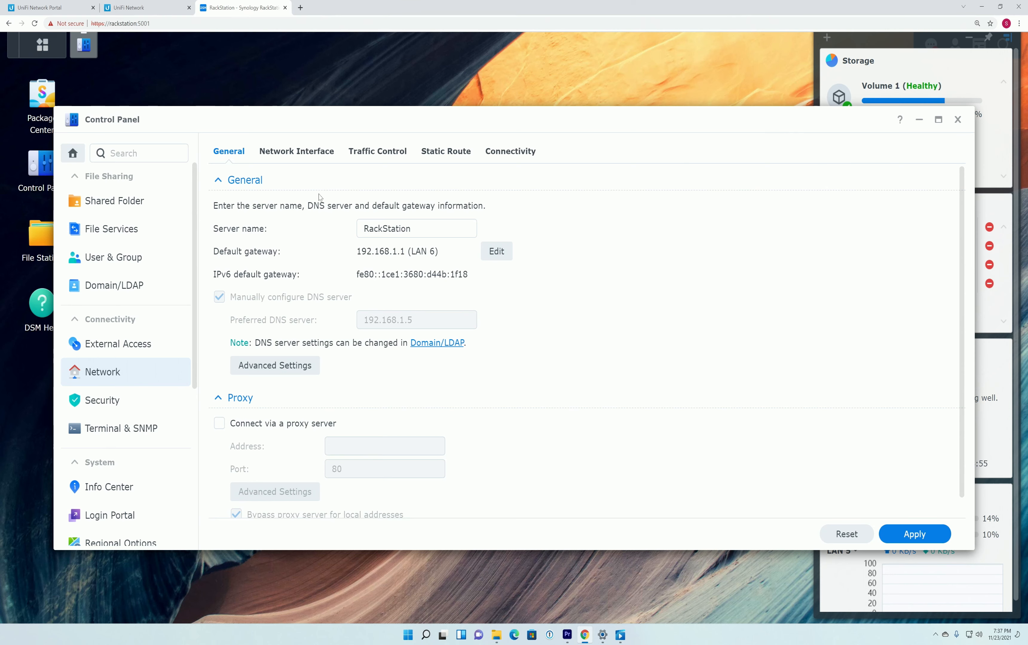
{"action": "left_click", "coordinate": [309, 155]}
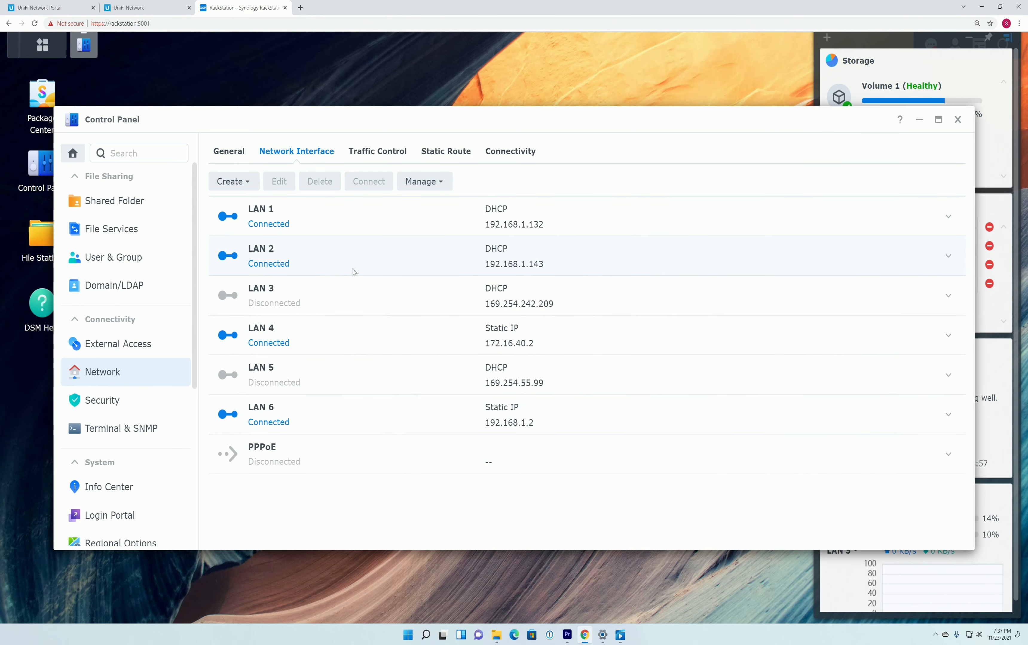
- Inspect the connection details of the LAN 6, LAN 1 and LAN 2 interfaces
{"action": "left_click", "coordinate": [462, 227]}
{"action": "left_click", "coordinate": [455, 260]}
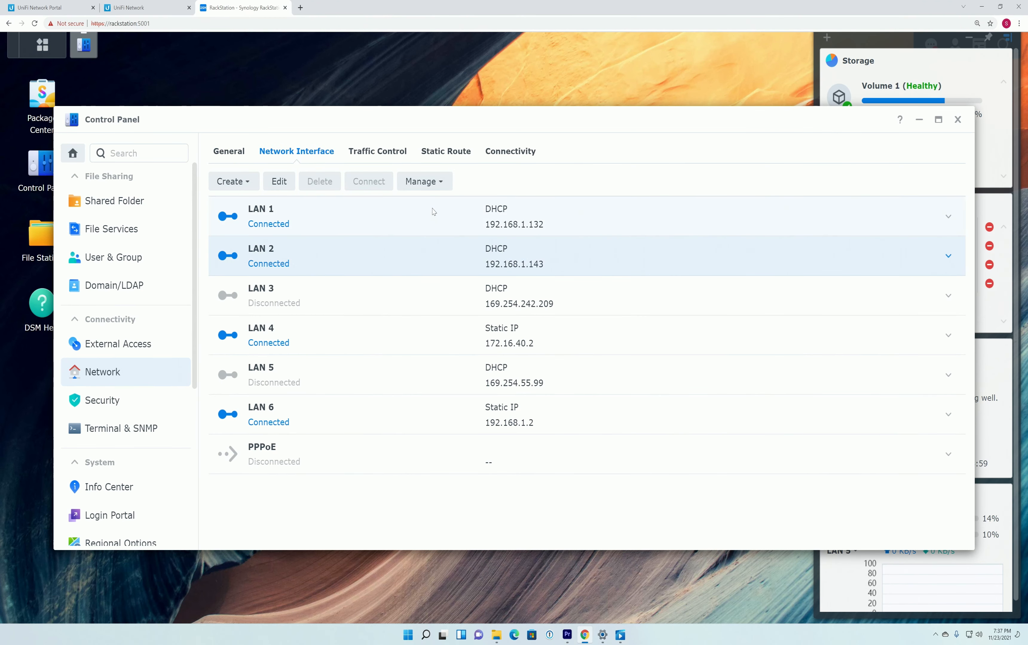
{"action": "left_click", "coordinate": [434, 212]}
{"action": "left_click", "coordinate": [444, 416]}
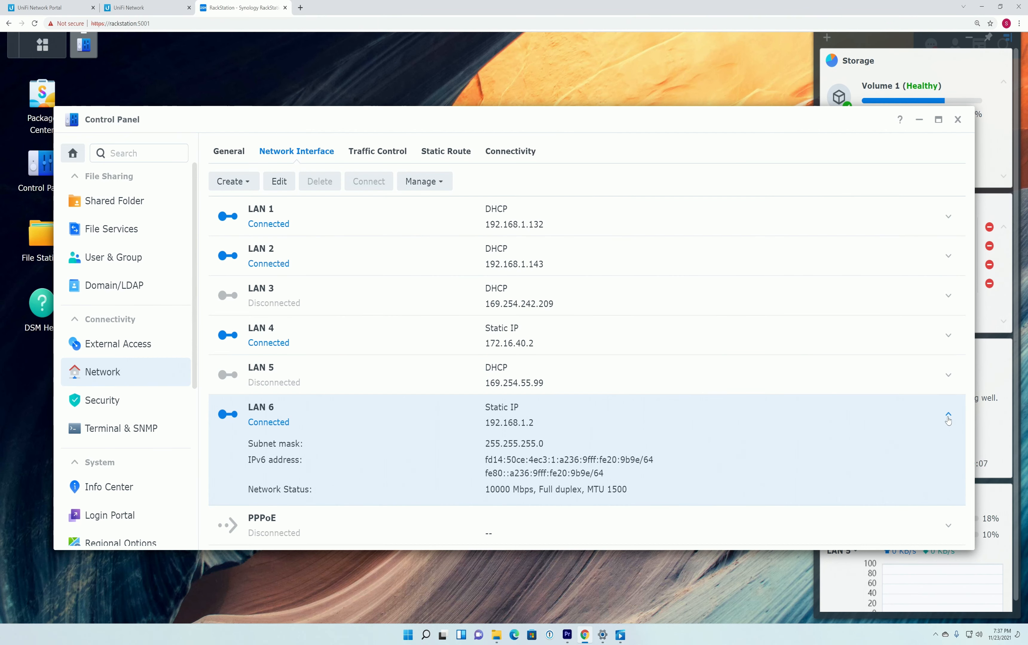
{"action": "left_click", "coordinate": [948, 414]}
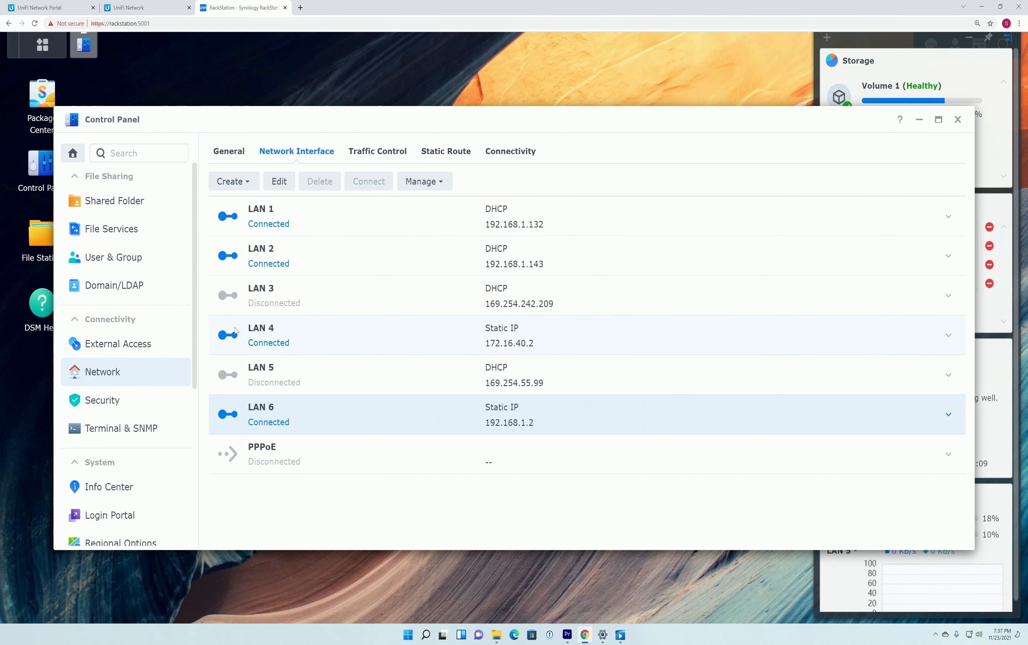
{"action": "left_click", "coordinate": [948, 217]}
{"action": "left_click", "coordinate": [948, 327]}
- Create a bond of LAN 1 and LAN 2 using IEEE 802.3ad Dynamic Link Aggregation with DHCP network configuration, and confirm it
{"action": "left_click", "coordinate": [248, 187]}
{"action": "left_click", "coordinate": [246, 206]}
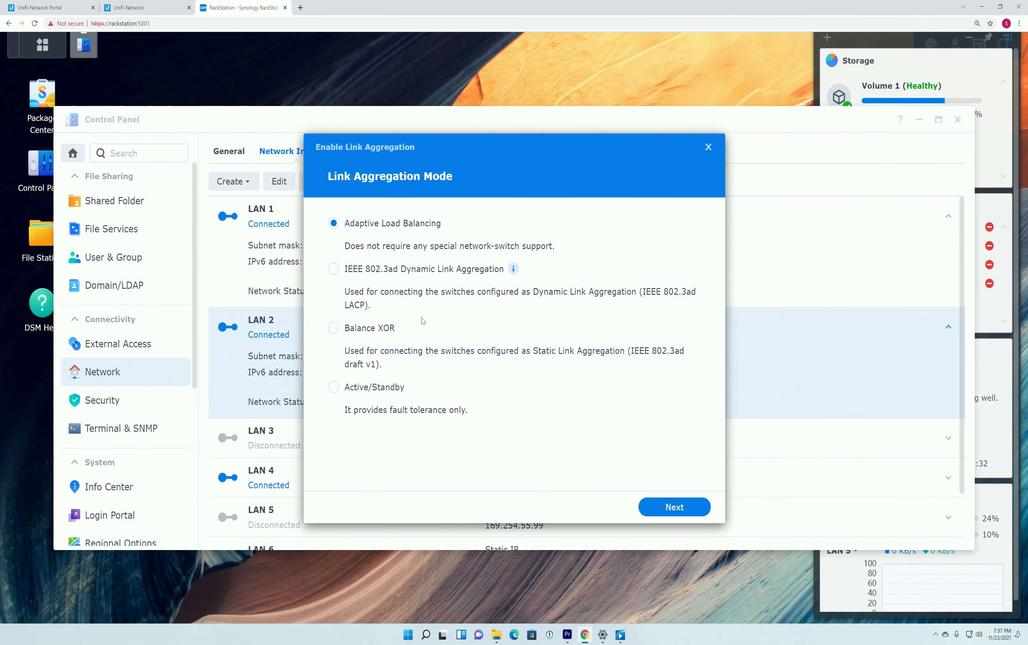
{"action": "left_click", "coordinate": [340, 271]}
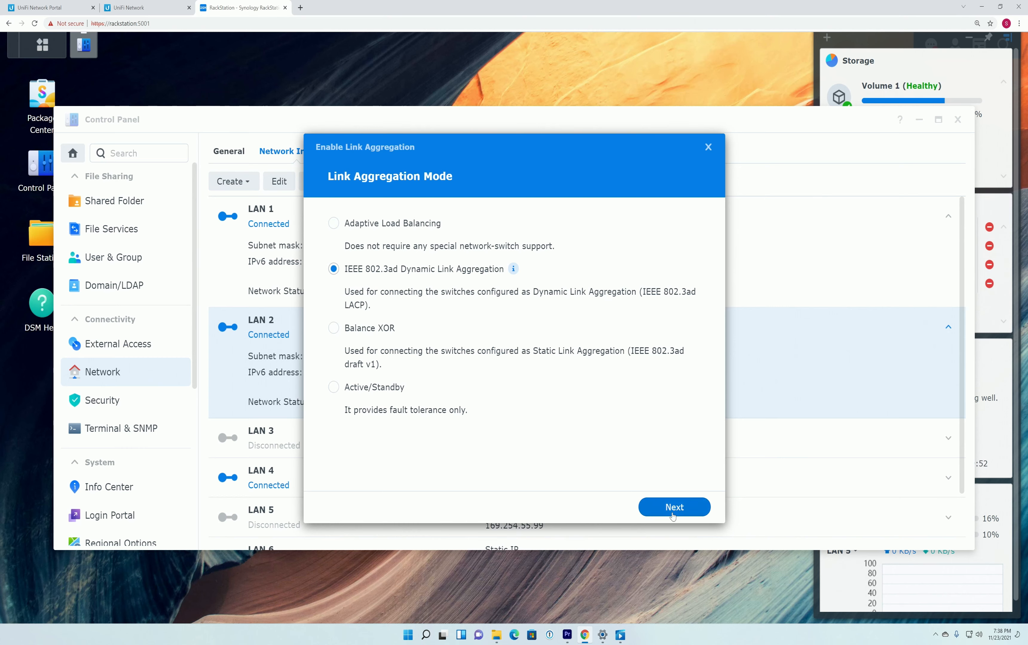
{"action": "left_click", "coordinate": [671, 512]}
{"action": "left_click", "coordinate": [674, 507]}
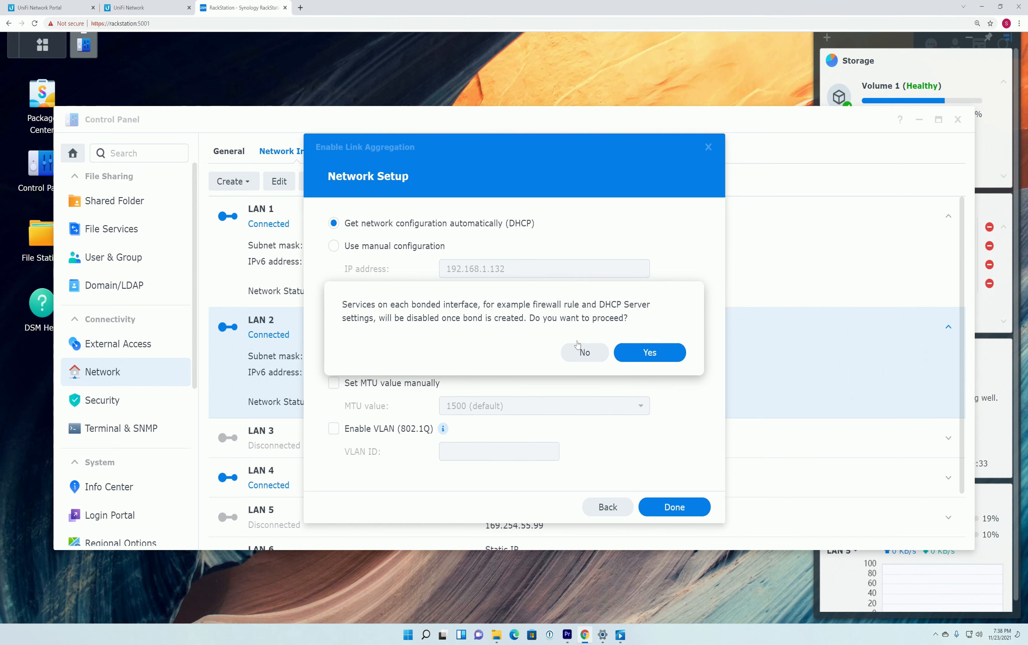
{"action": "left_click", "coordinate": [650, 353]}
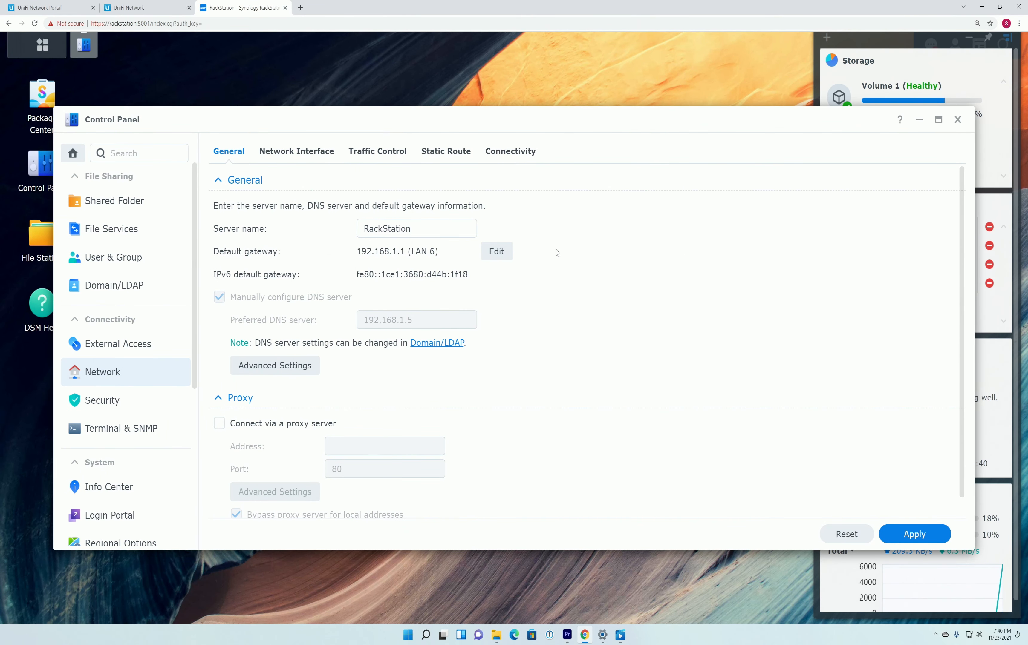
- Return to the network interfaces and examine the new bond's address and network status
{"action": "left_click", "coordinate": [296, 151]}
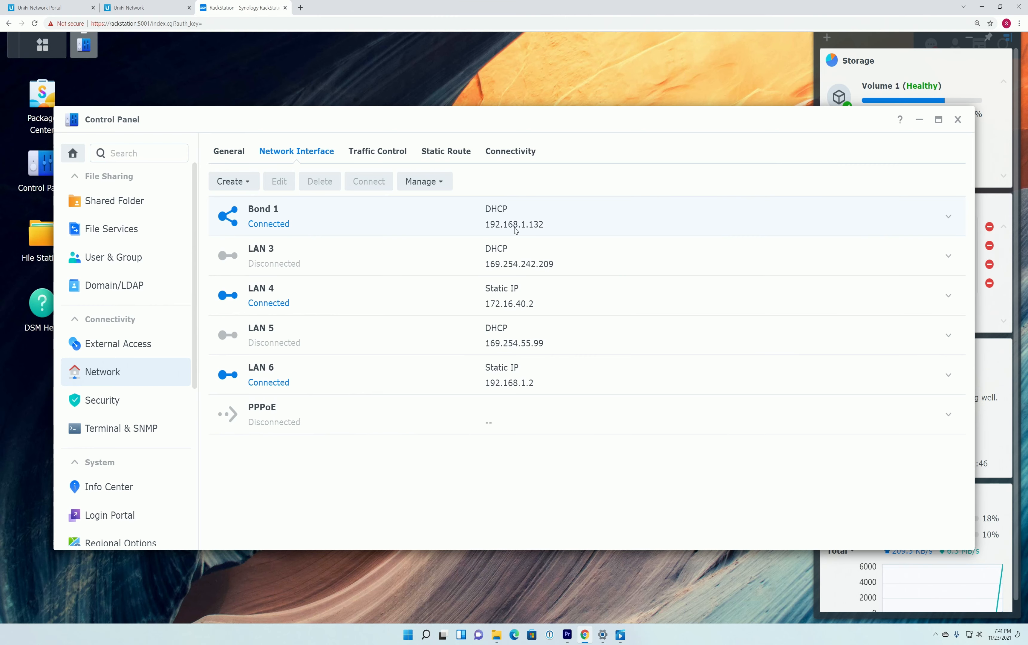
{"action": "left_click", "coordinate": [948, 218]}
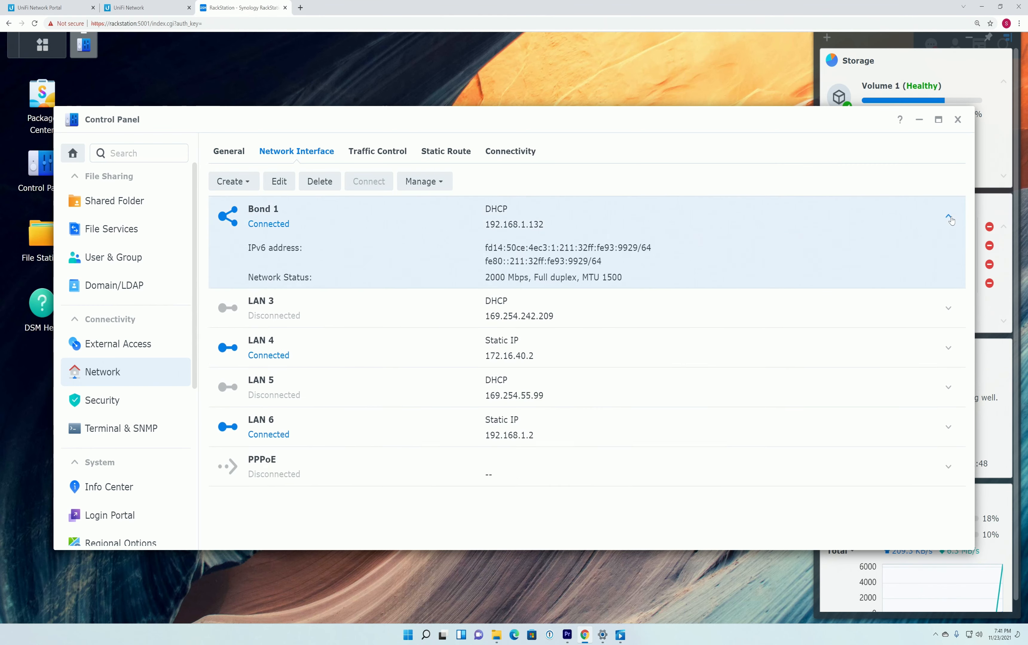